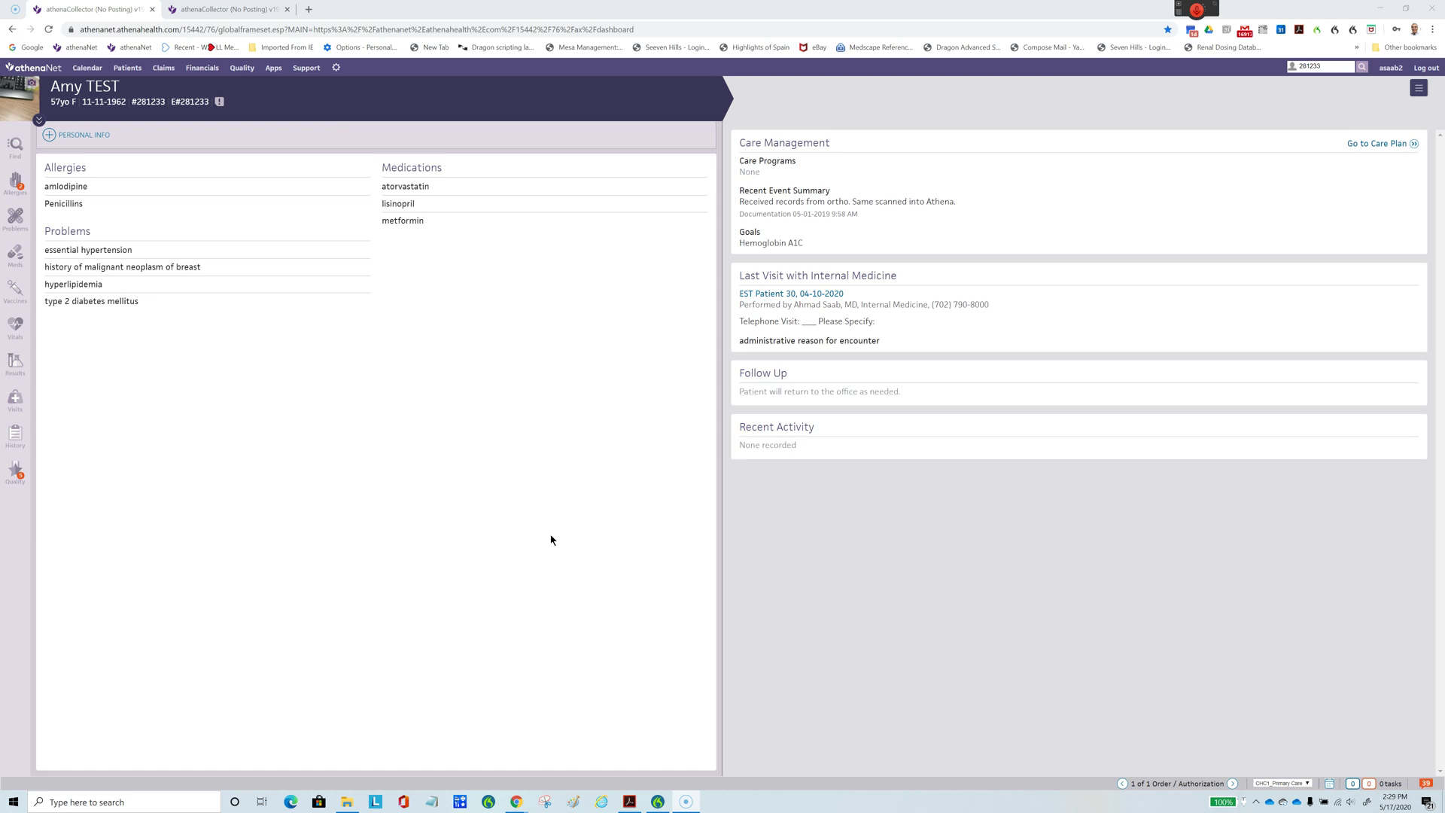
# - From the patient's Quickview, start Schedule Appointment and show the 05/18/2020 CHC1_Primary Care schedule
pyautogui.click(1420, 90)
pyautogui.click(1419, 91)
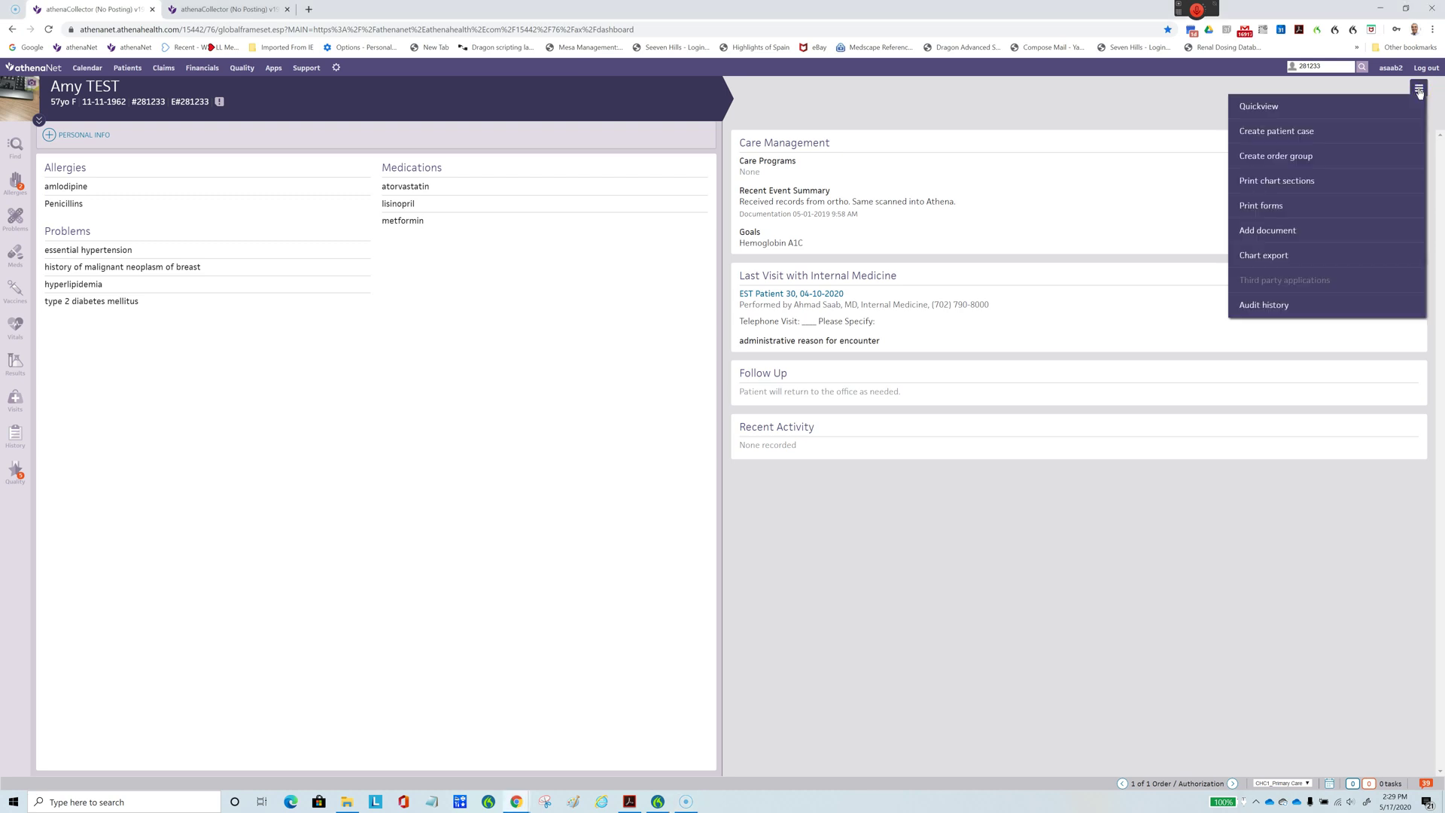
pyautogui.click(1263, 107)
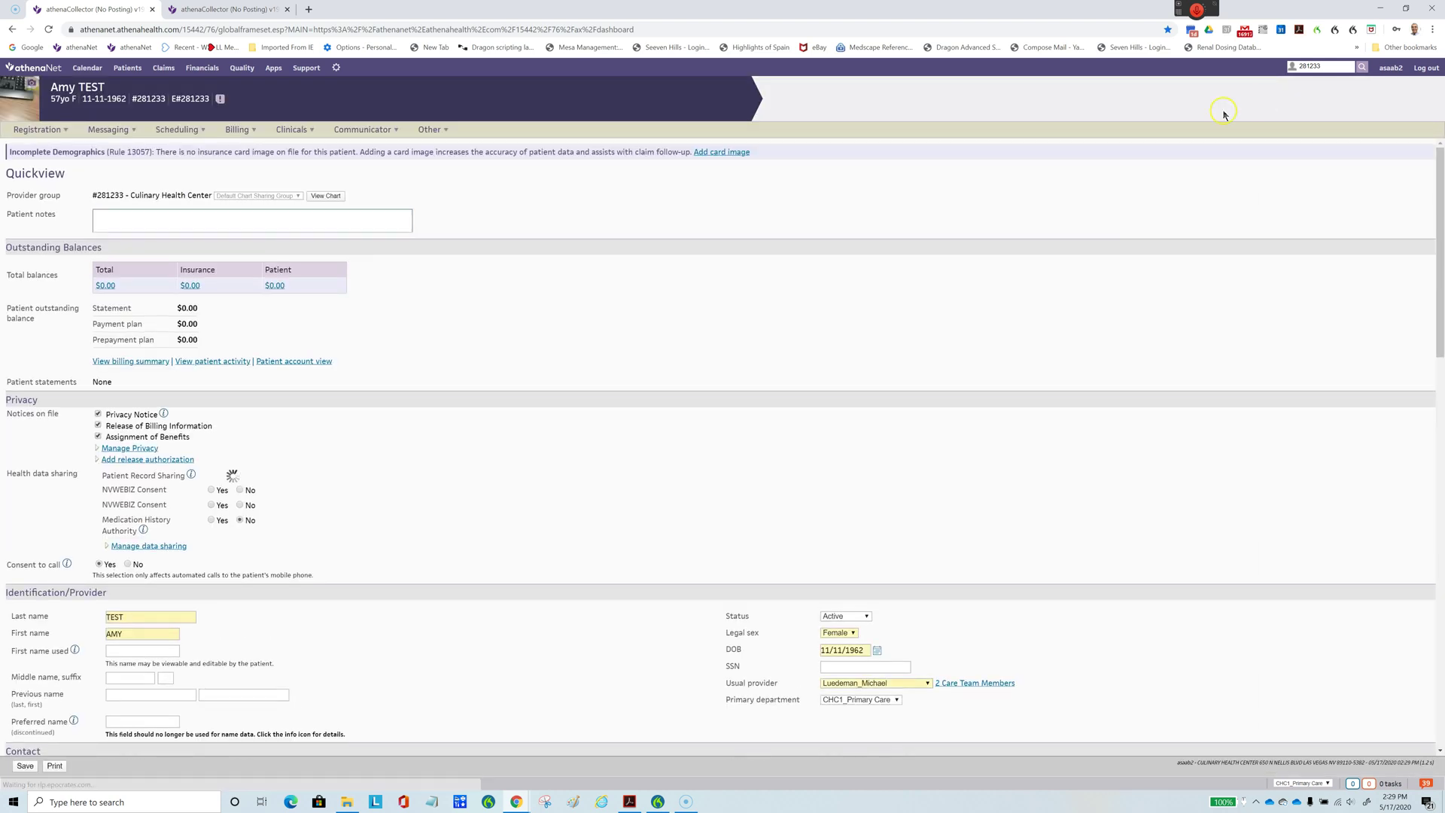
pyautogui.click(203, 133)
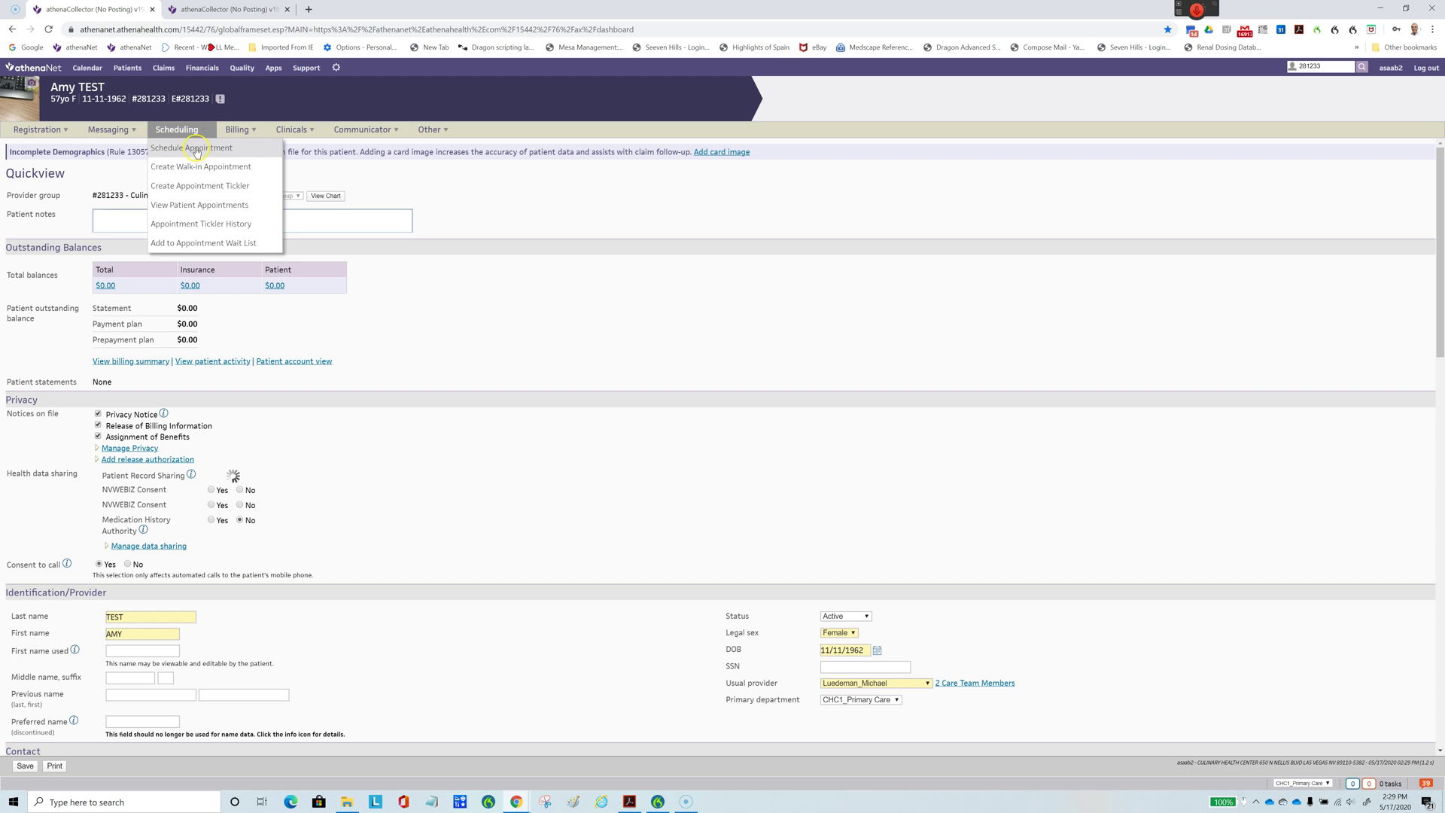
pyautogui.click(195, 149)
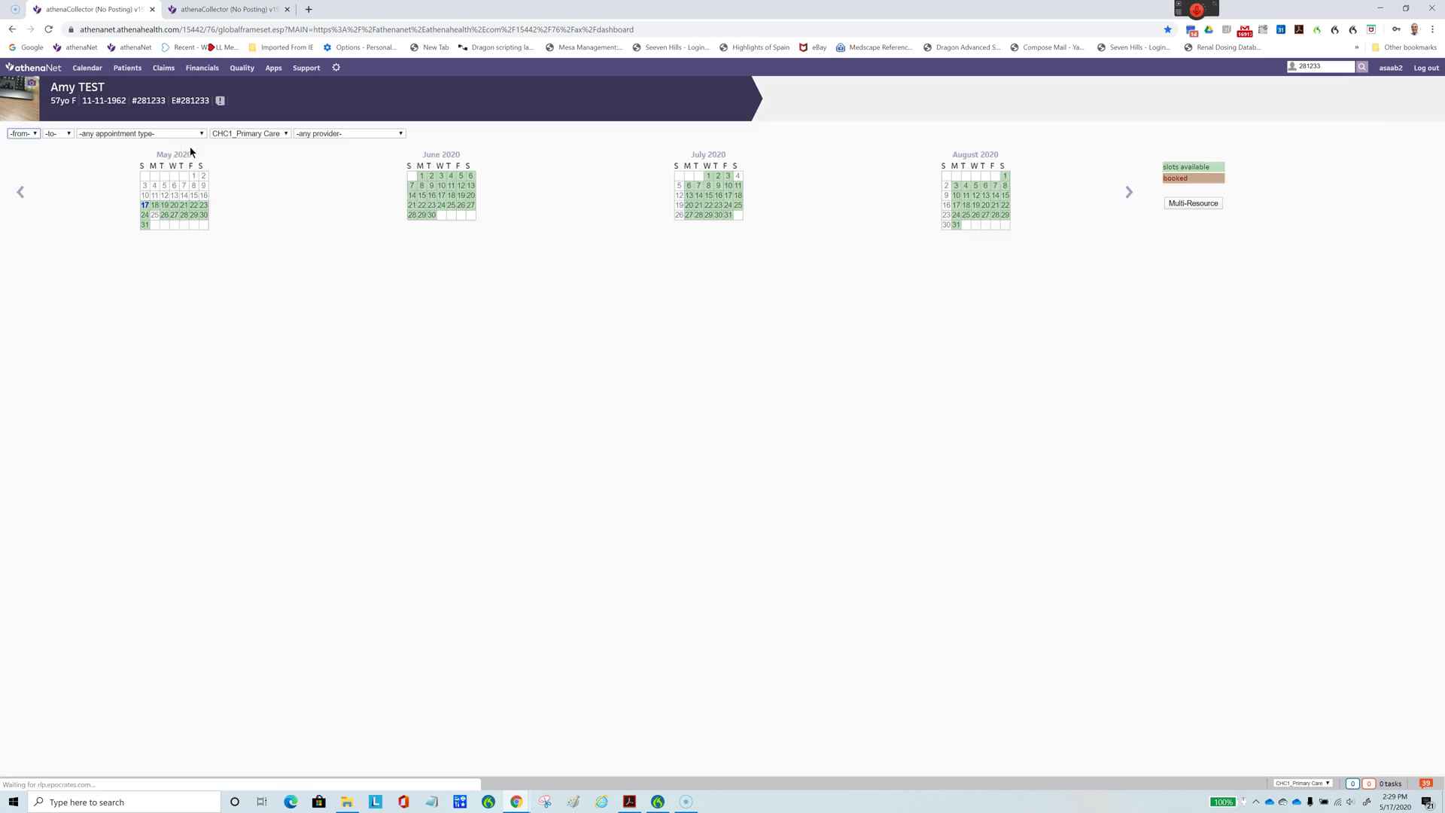
pyautogui.click(144, 207)
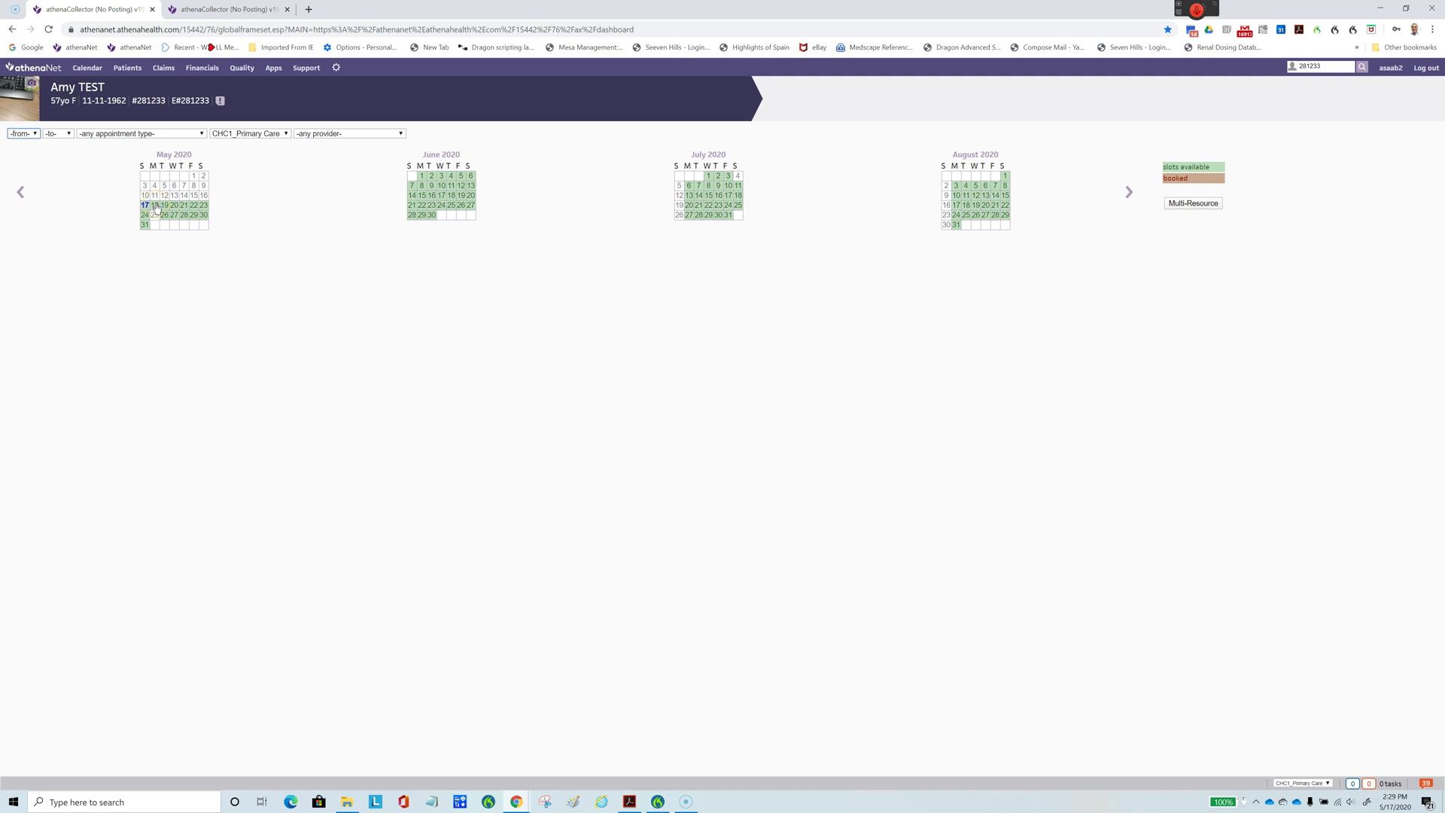
pyautogui.click(156, 206)
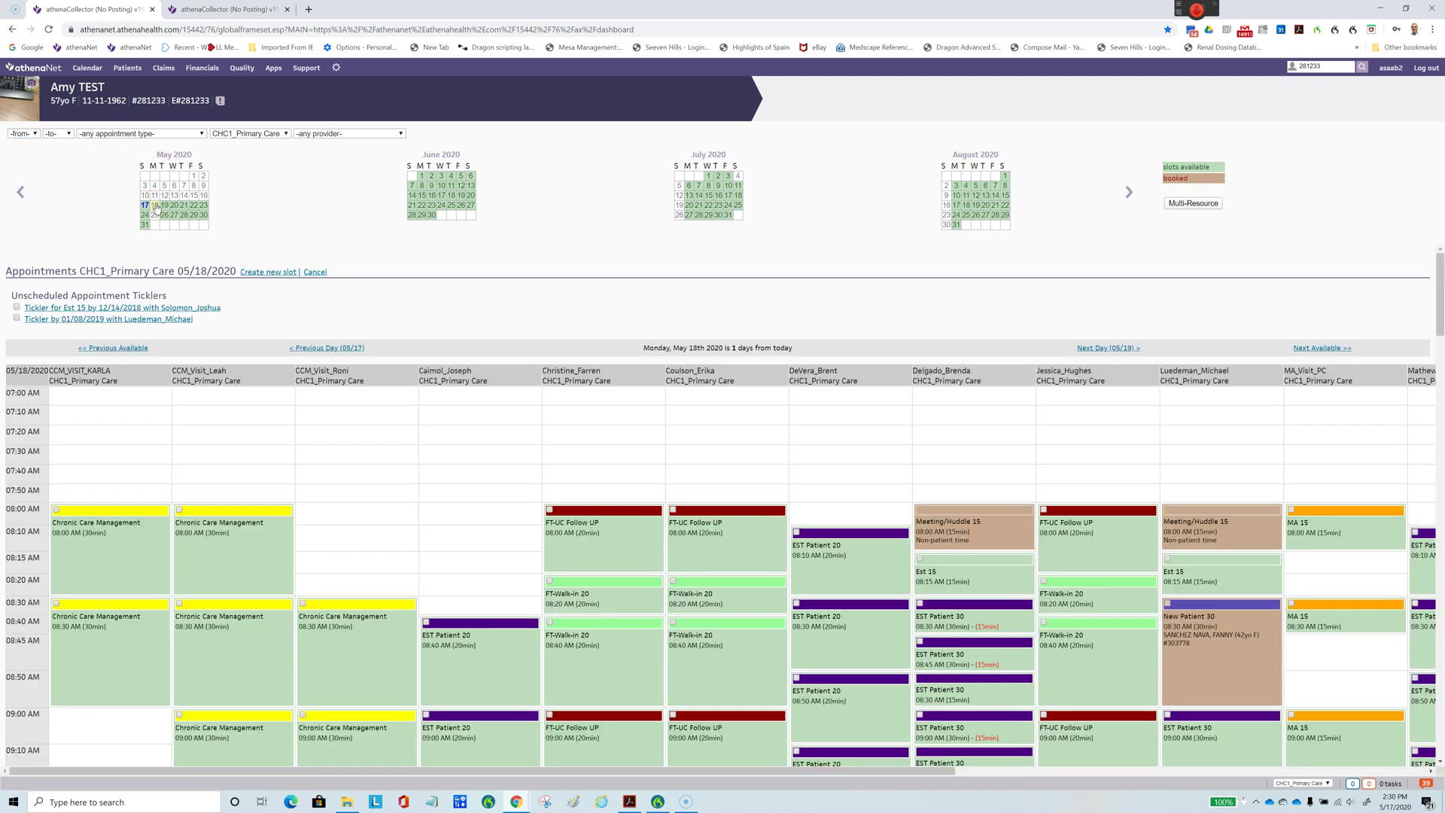
# - Start a new May 18 slot with the internal medicine provider and EST Patient 30 (30 min)
pyautogui.click(270, 273)
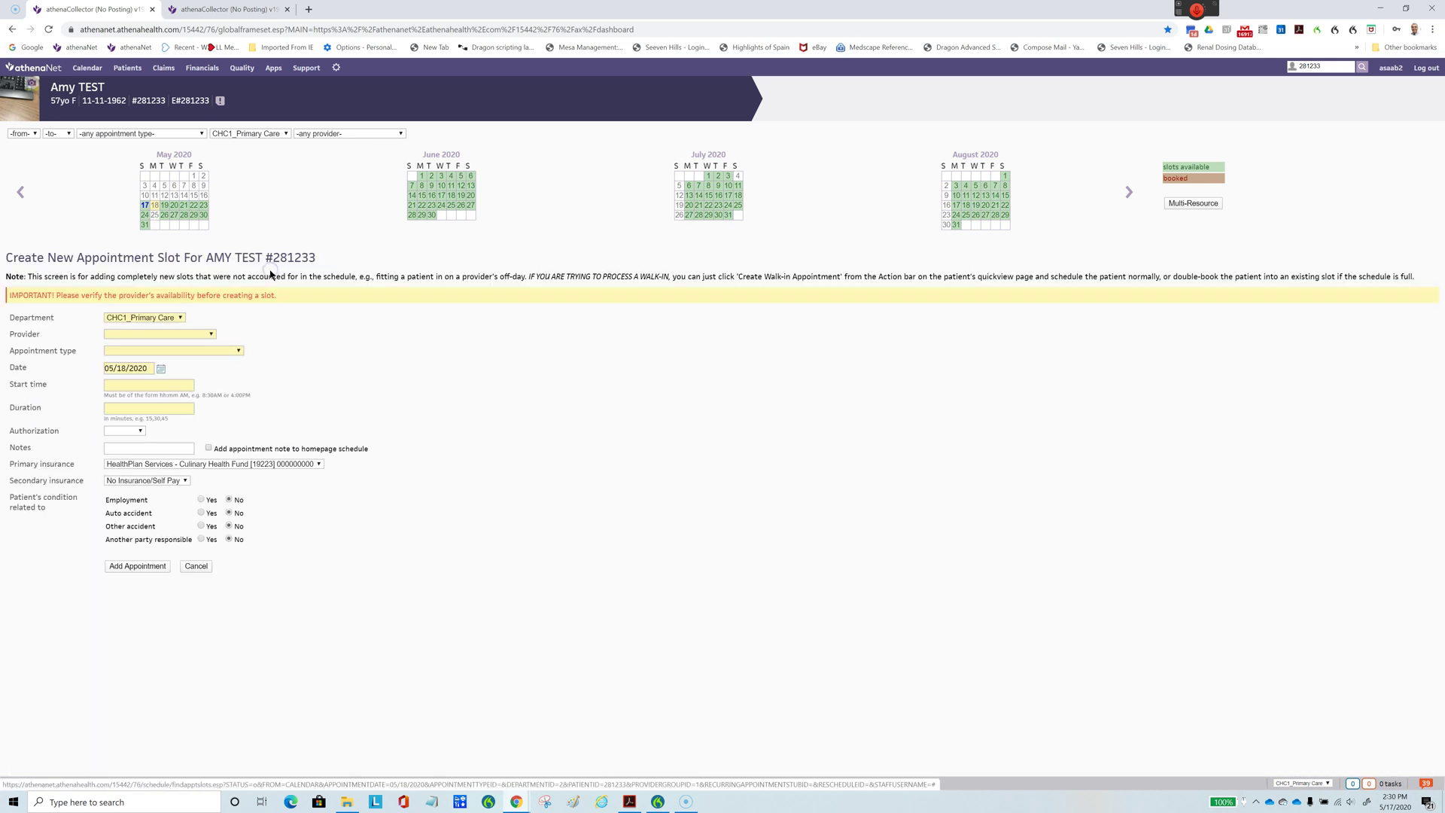
pyautogui.click(140, 334)
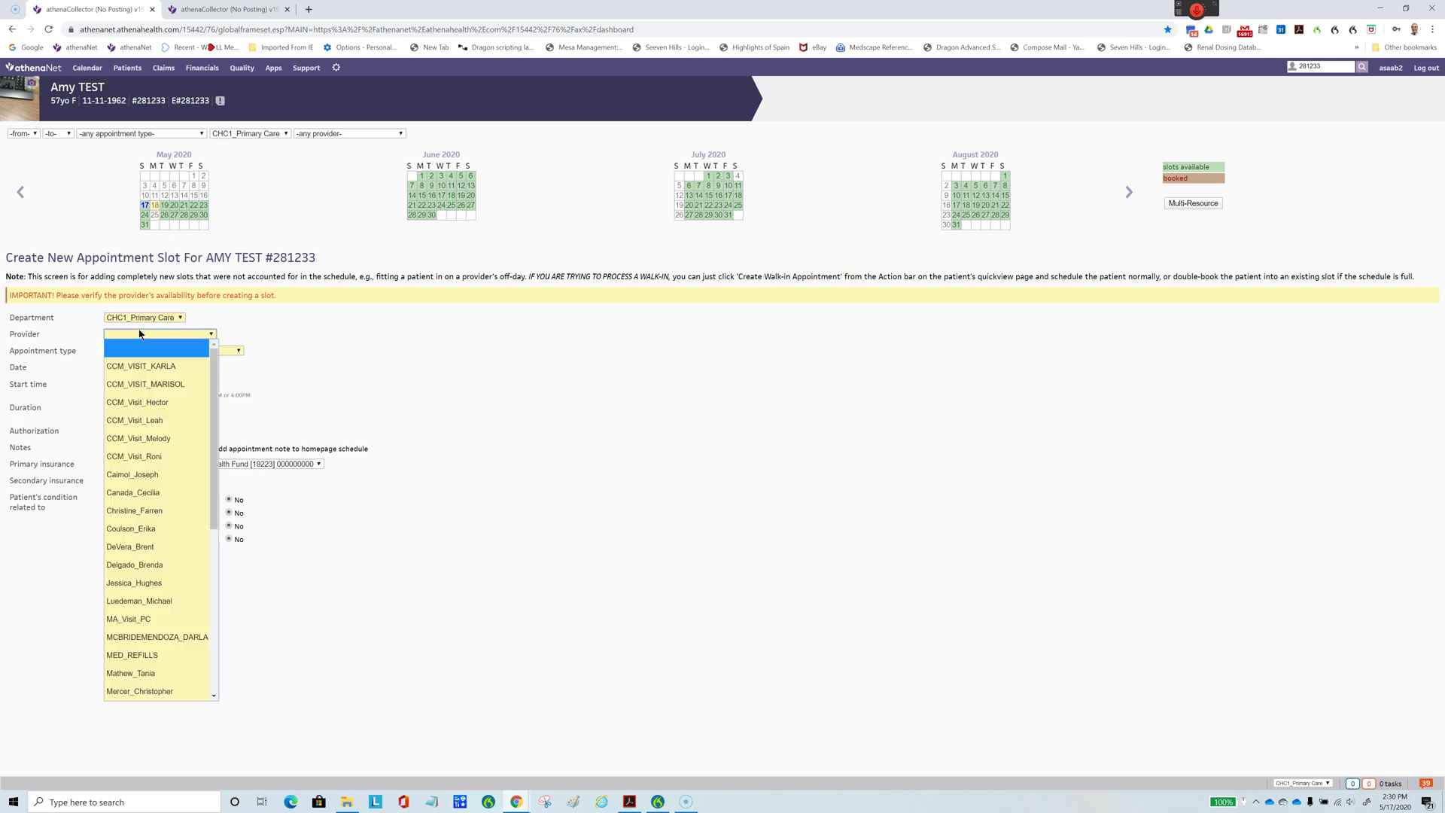
pyautogui.press('s')
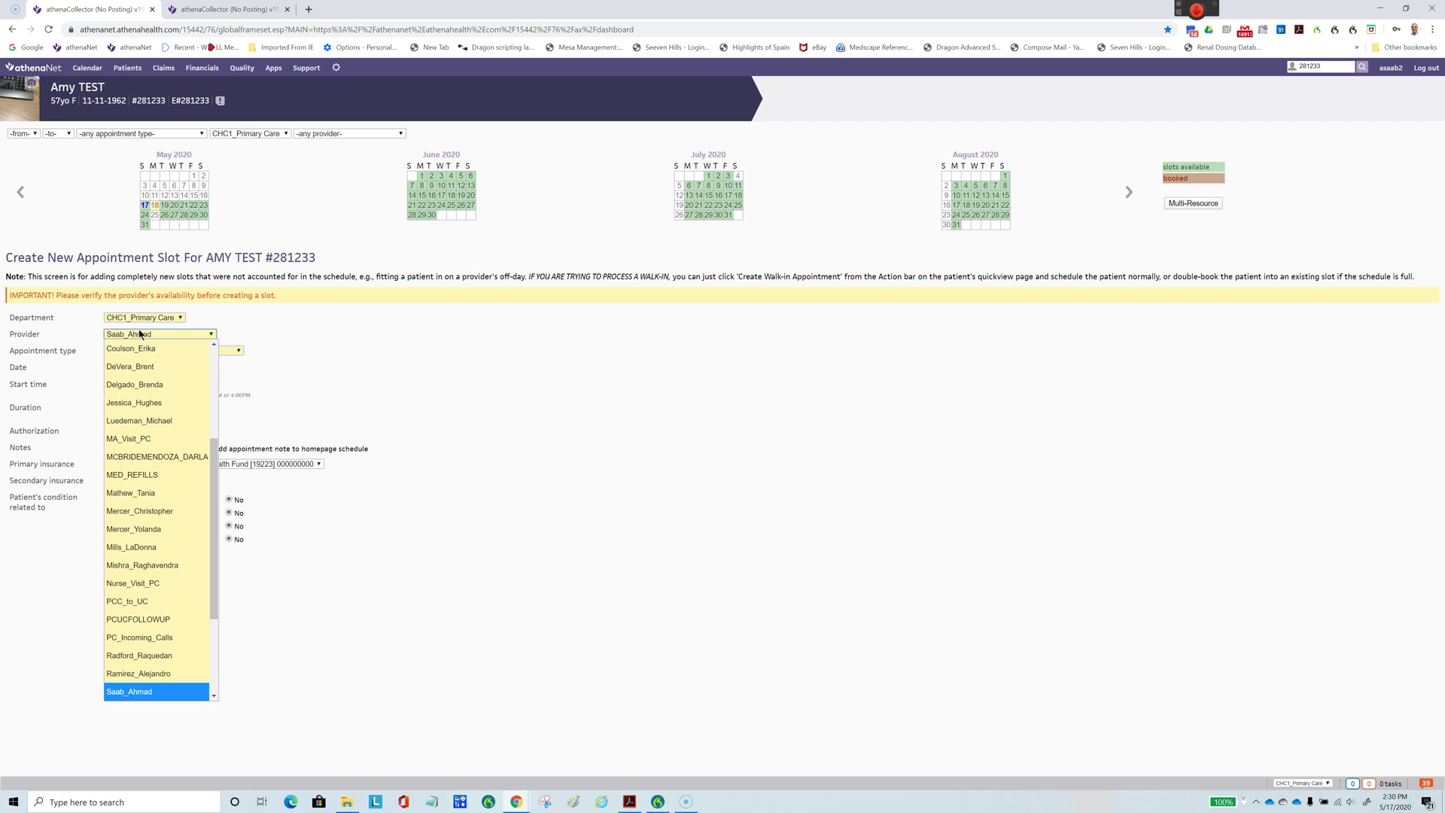
pyautogui.press('Return')
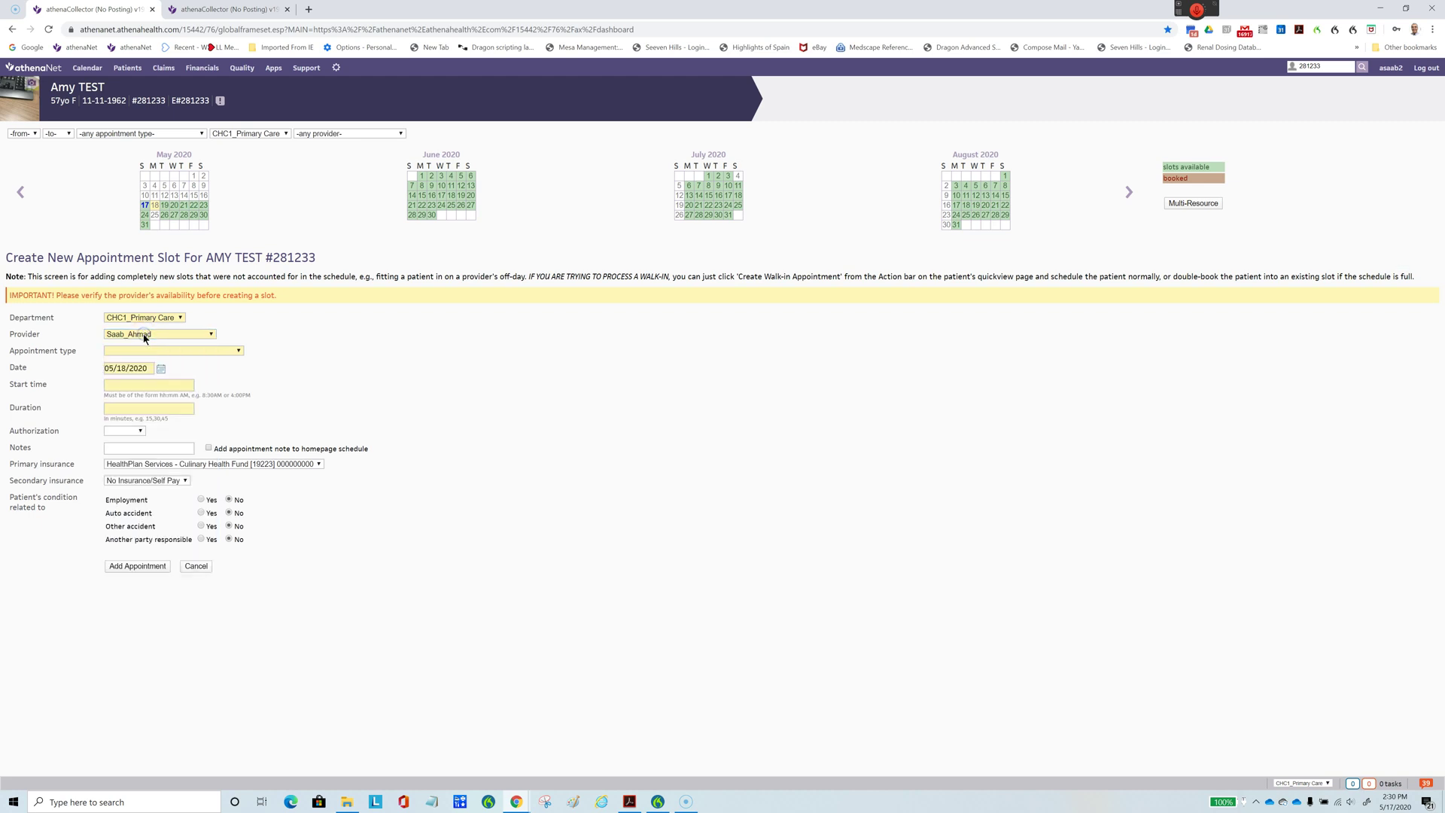
pyautogui.click(192, 342)
pyautogui.click(177, 351)
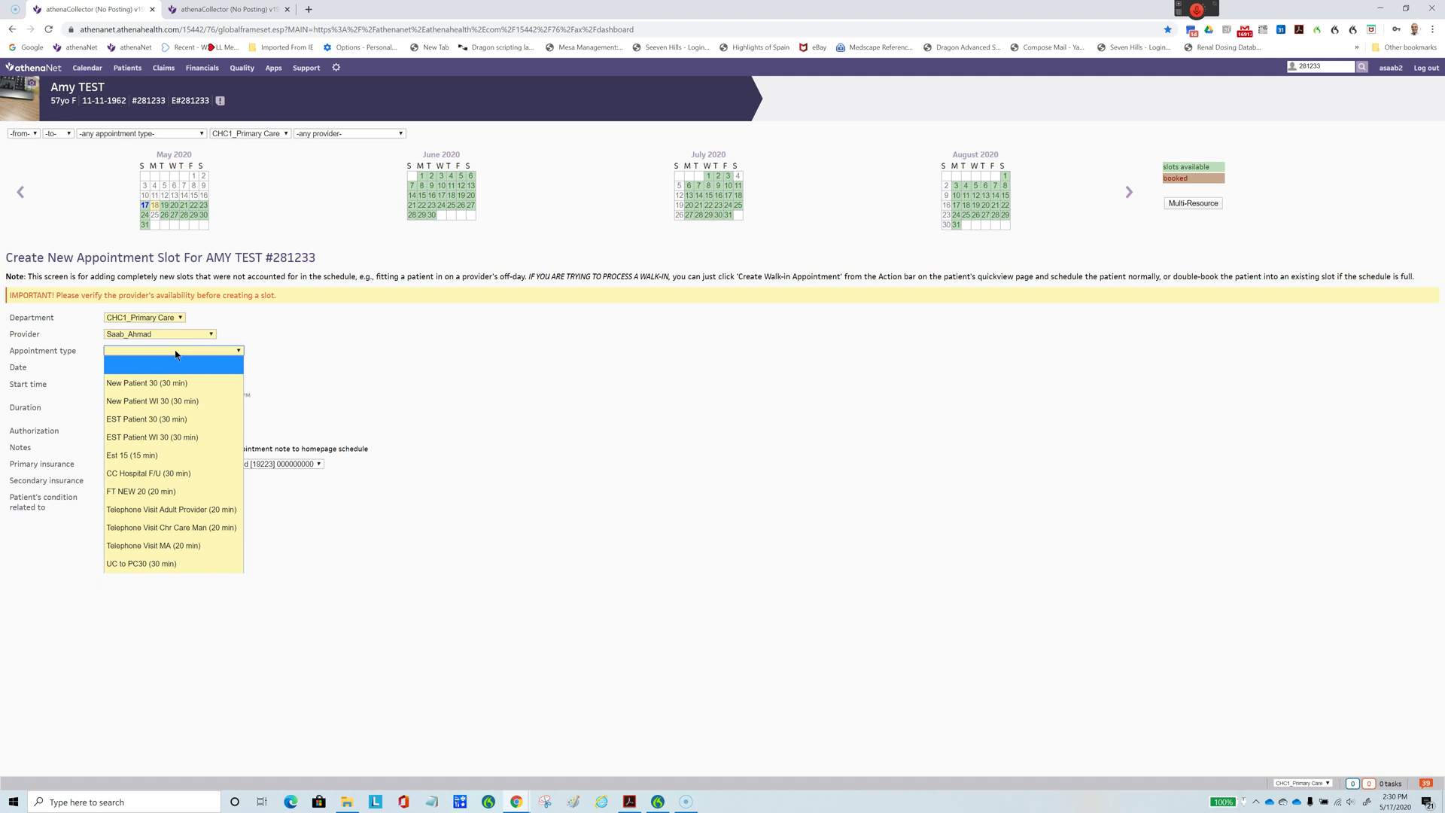
pyautogui.click(151, 419)
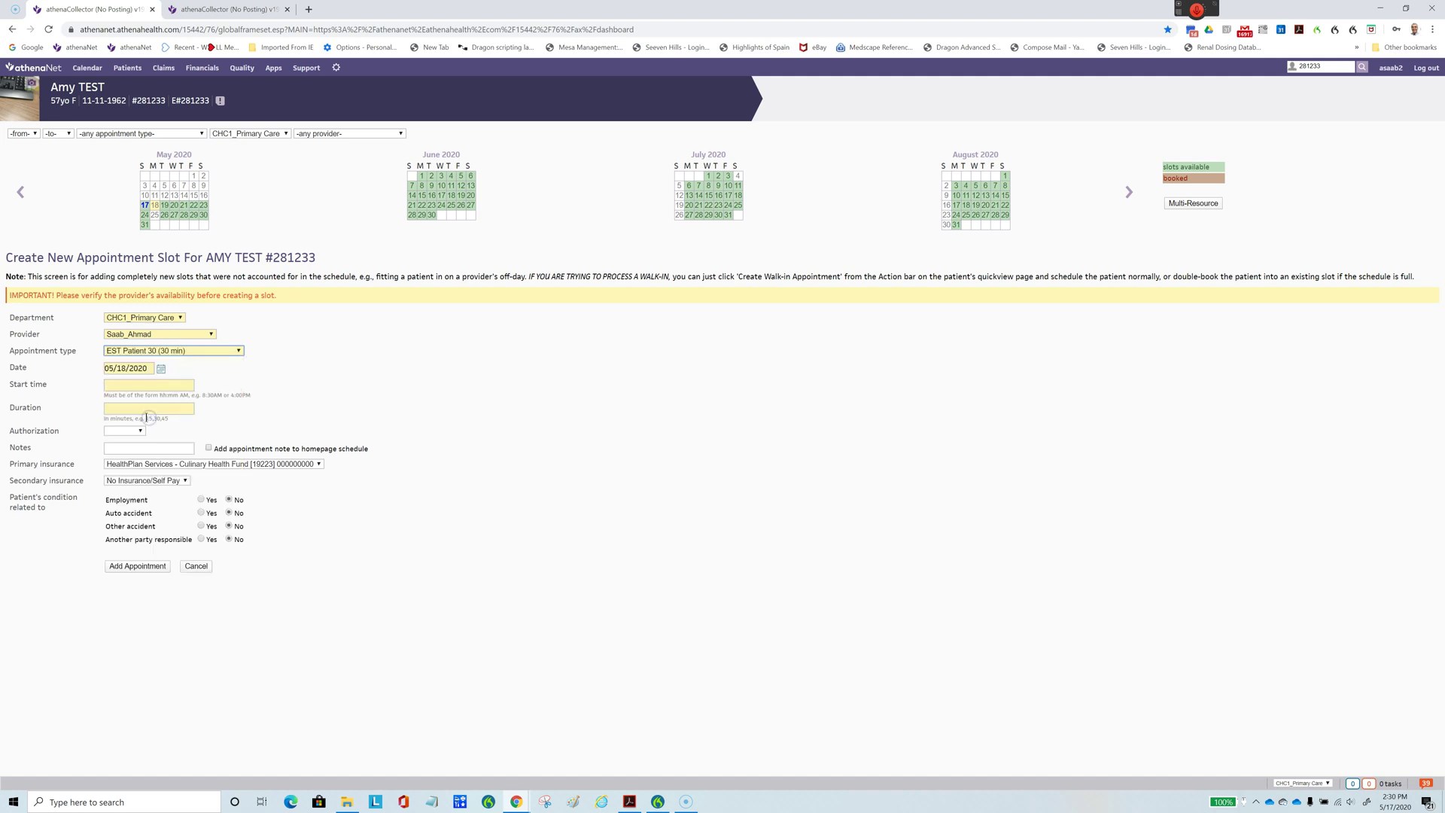
# - Enter start time 08:00am, duration 30 and the note 'telephone visit' in the slot form
pyautogui.click(117, 388)
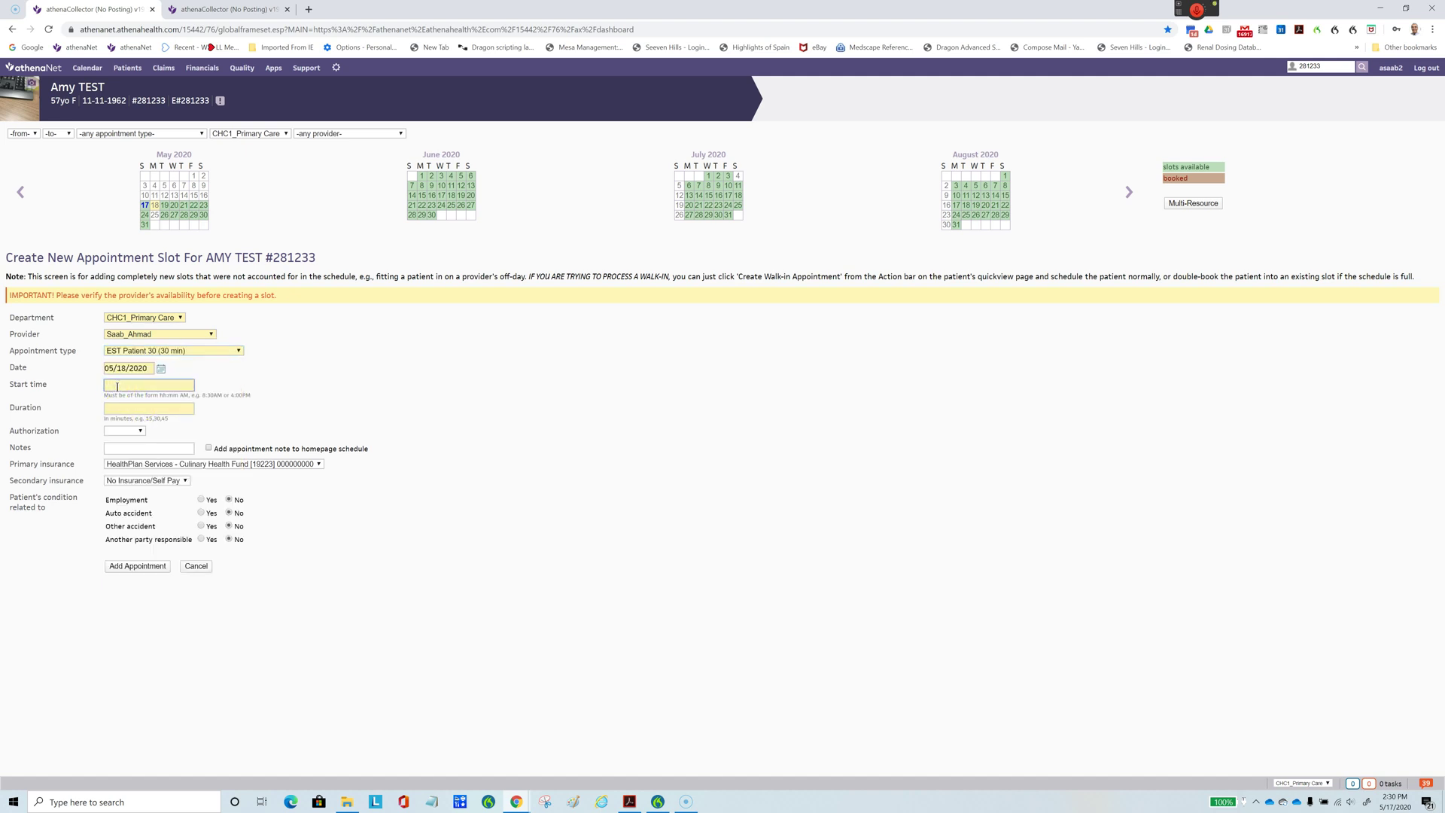
pyautogui.write('08:00')
pyautogui.write('am')
pyautogui.click(118, 407)
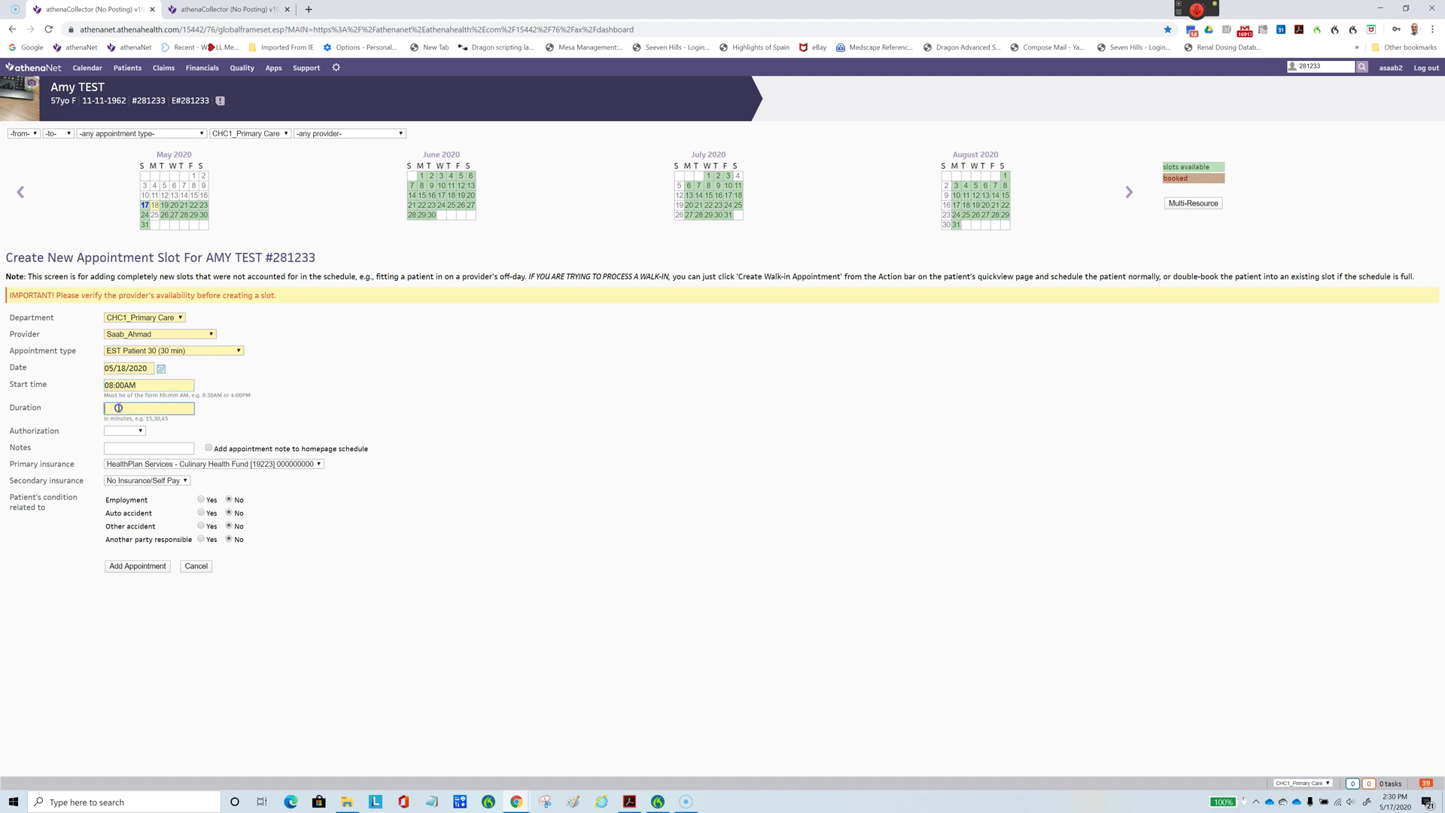
pyautogui.write('30')
pyautogui.click(126, 449)
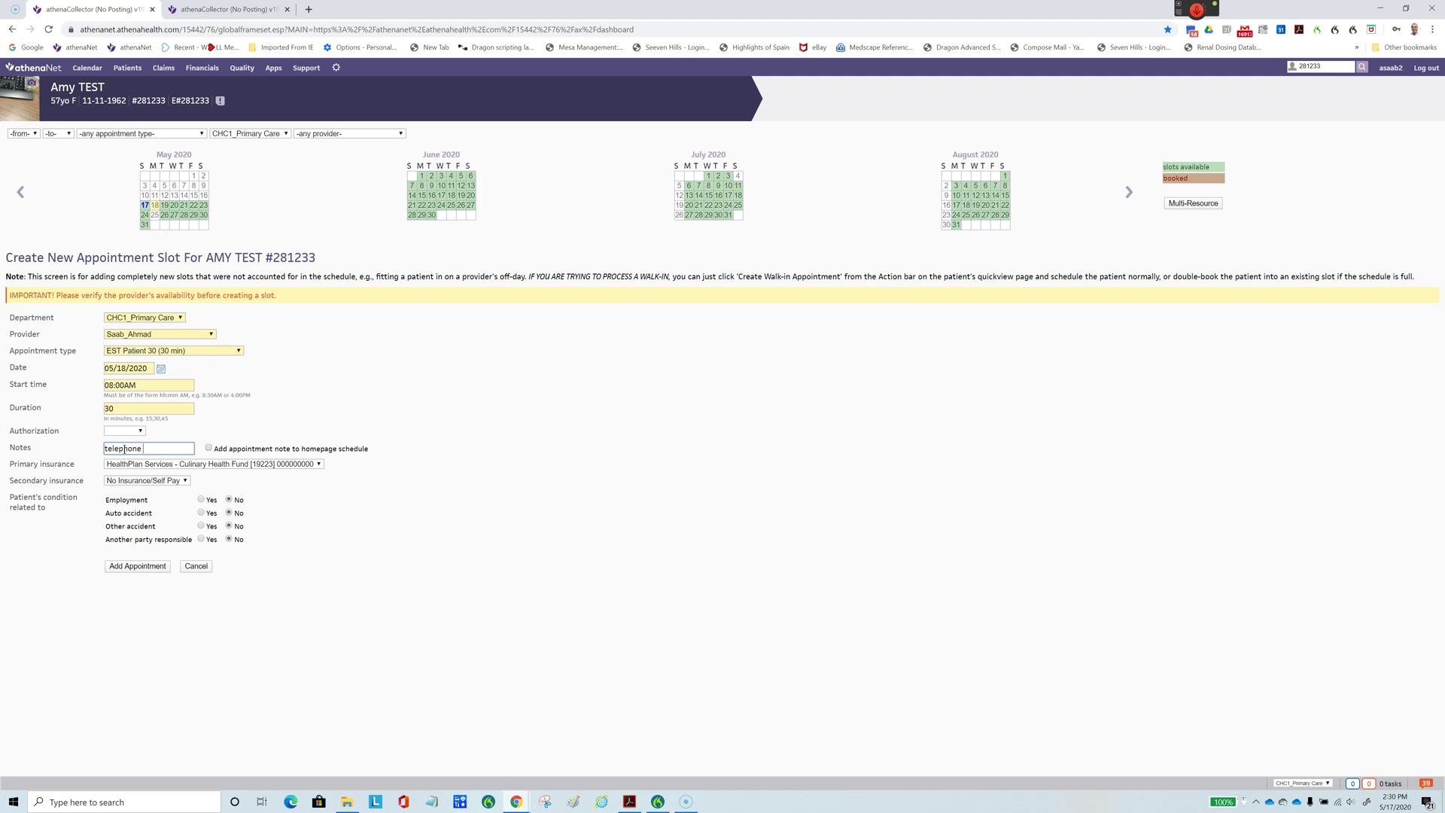
pyautogui.write('sit')
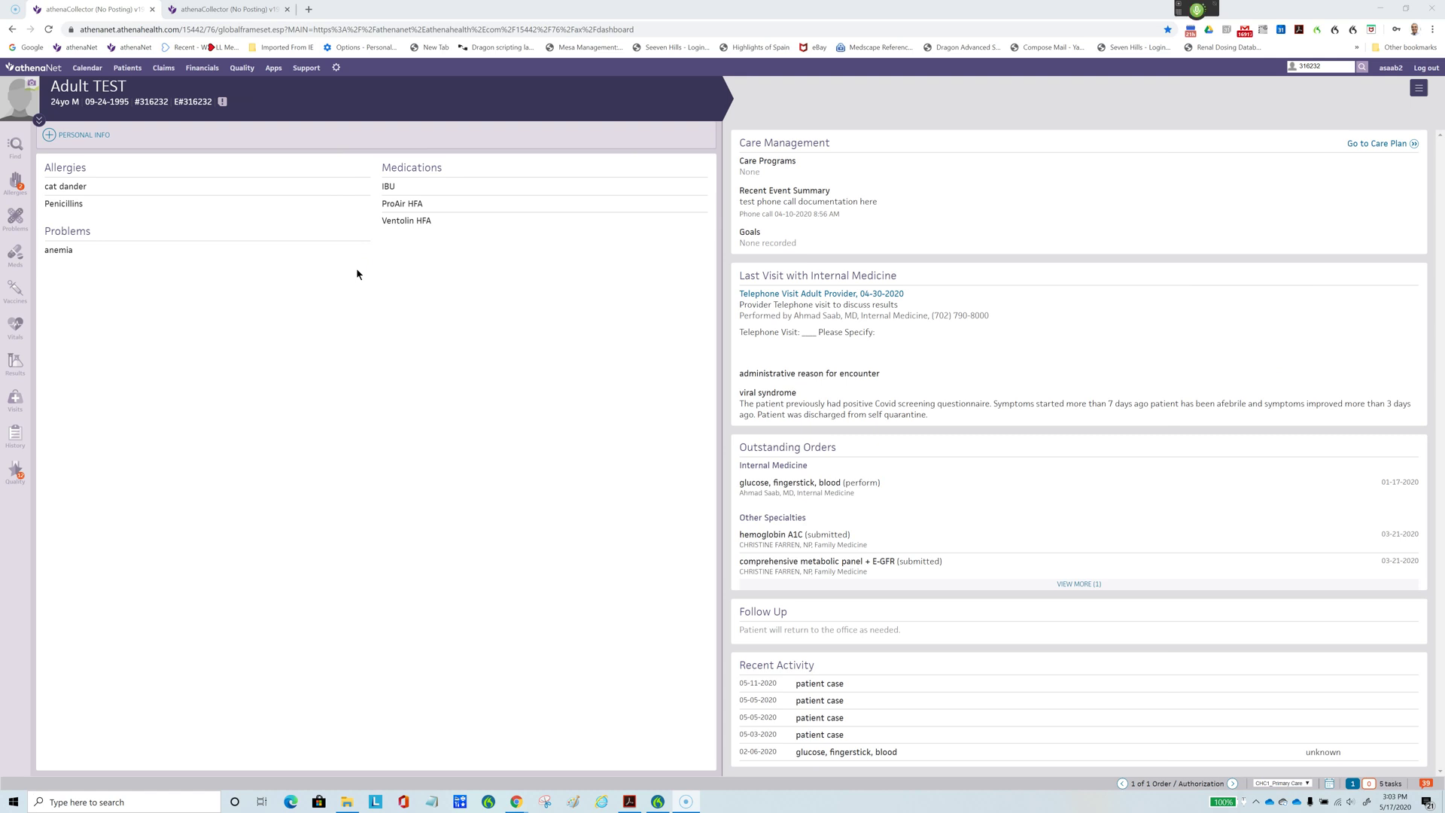
# - From the second patient's Quickview, open the appointment scheduler via Scheduling > Schedule Appointment
pyautogui.click(1419, 88)
pyautogui.click(1269, 107)
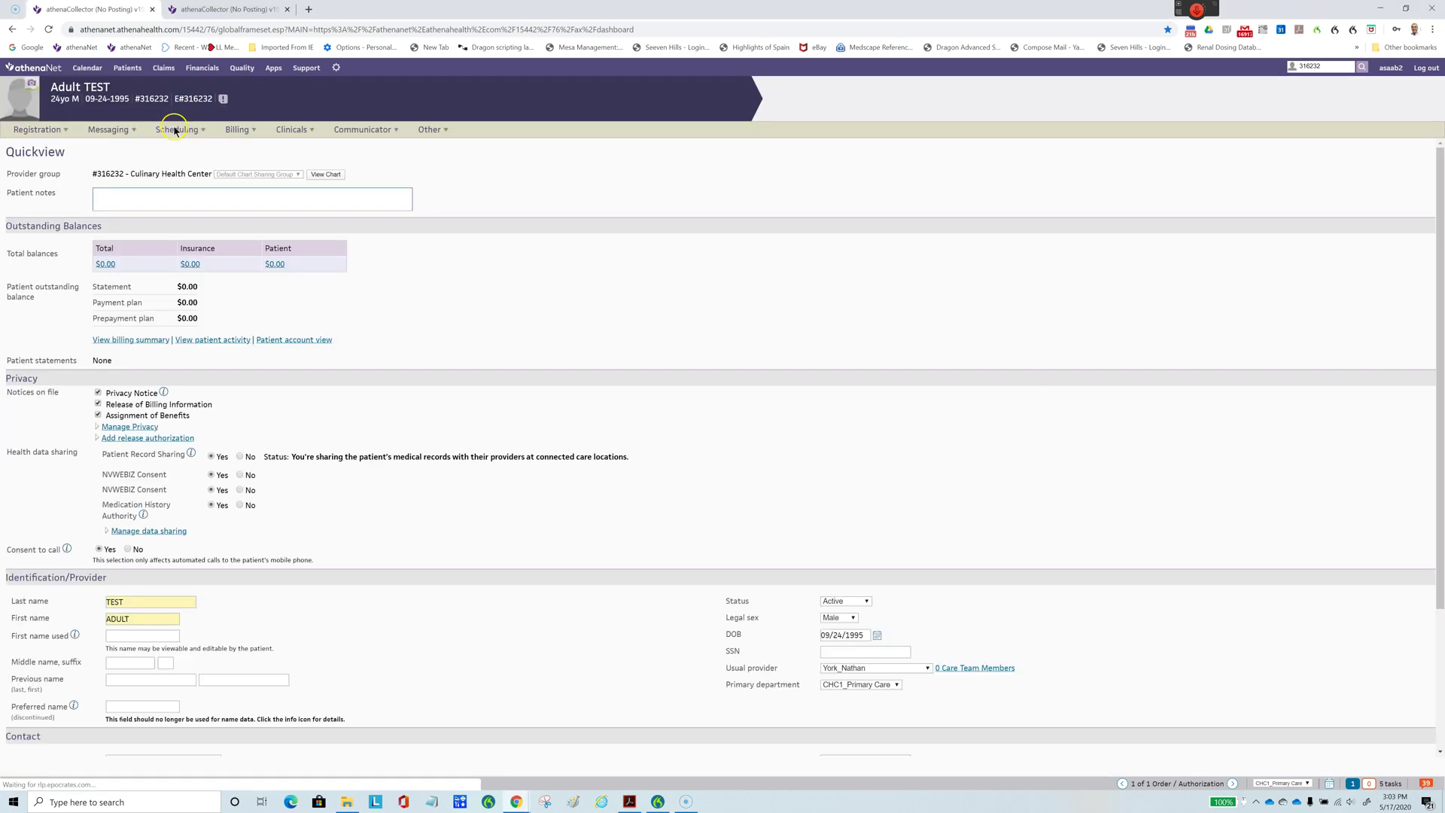
pyautogui.moveTo(181, 126)
pyautogui.click(204, 151)
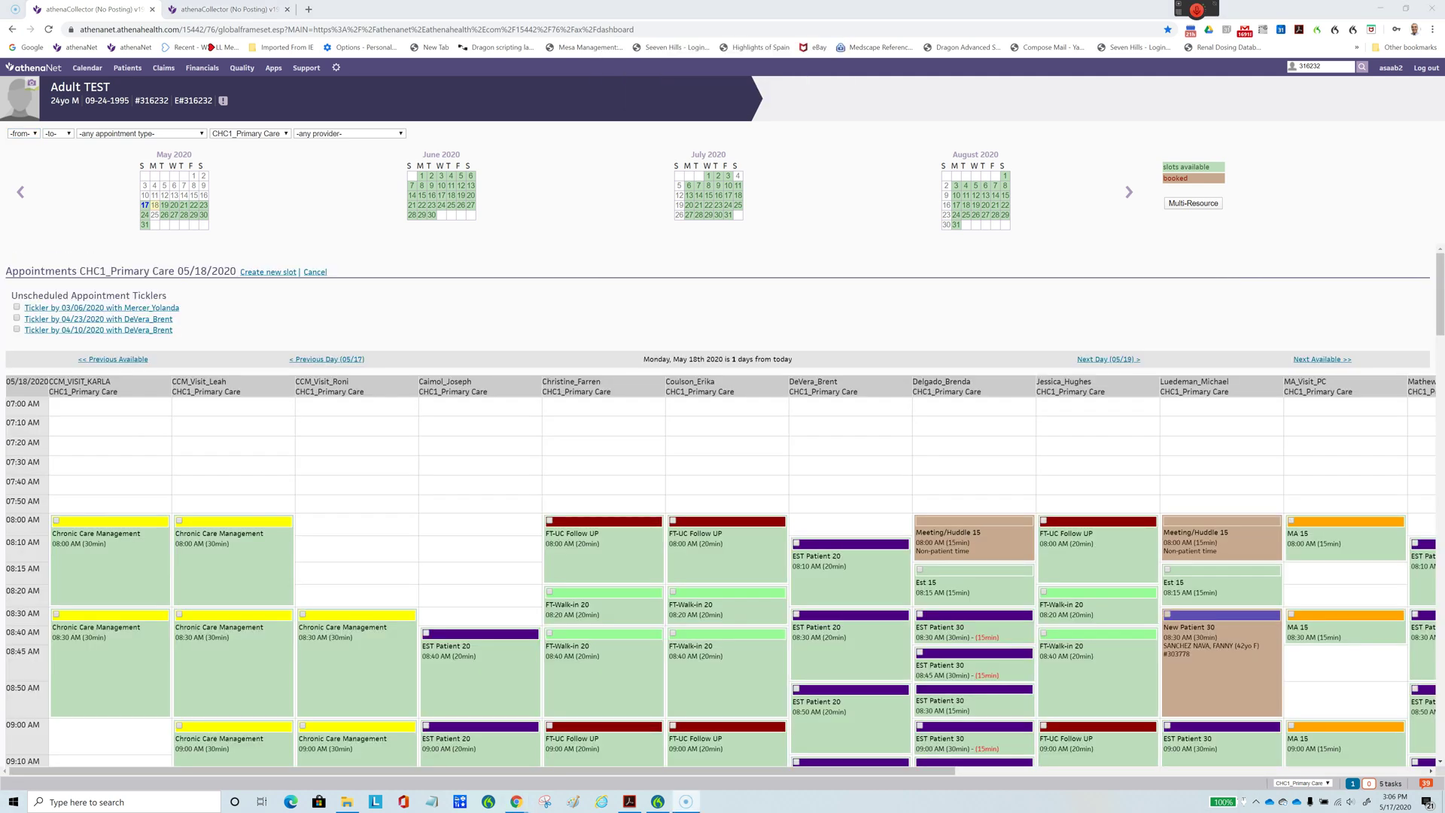
# - Fill a new slot: 08:00AM, 30 minutes, note 'Phone visit to discuss results' on homepage schedule
pyautogui.click(276, 274)
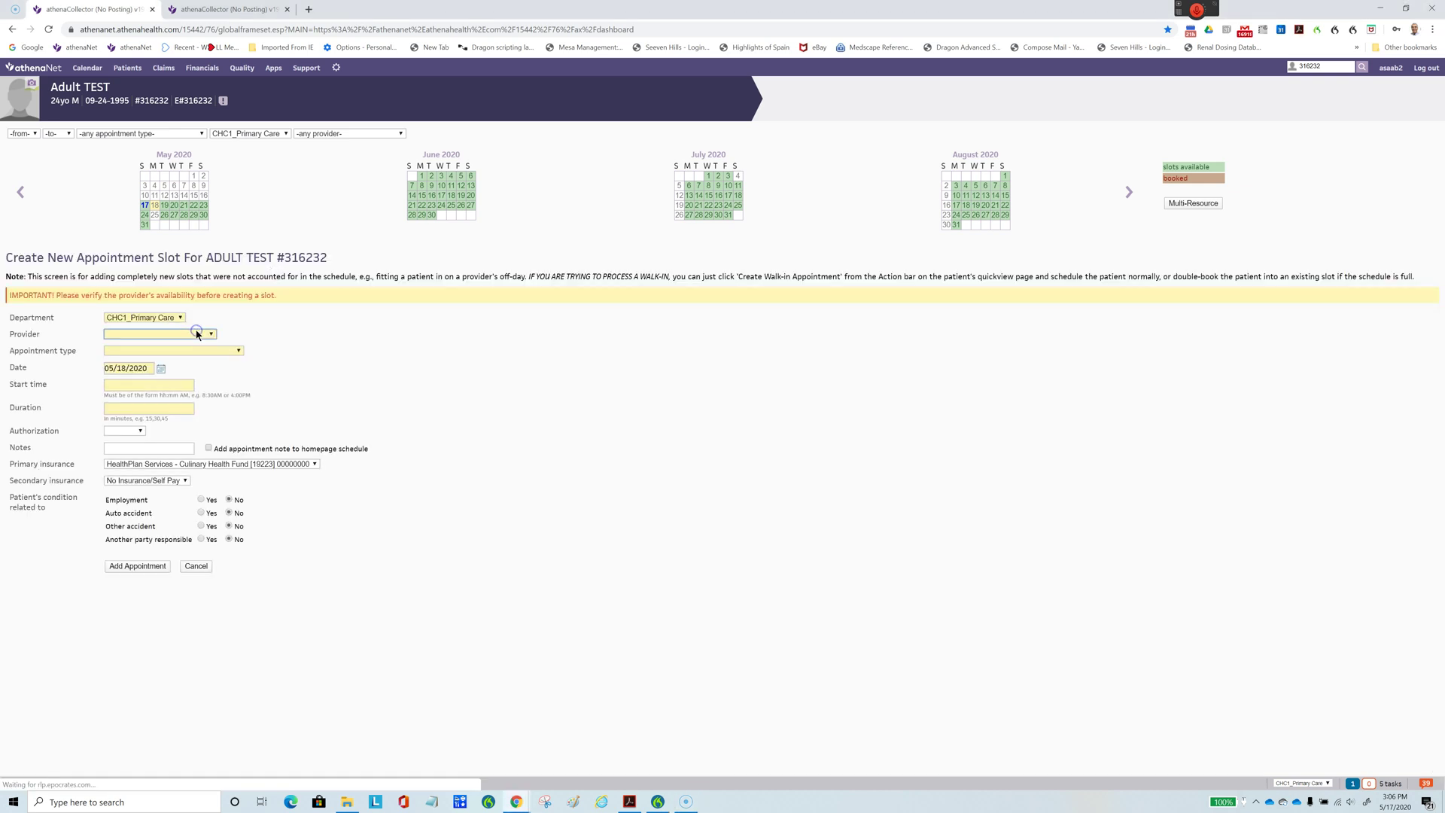
pyautogui.press('Down')
pyautogui.press('Tab')
pyautogui.write('08:00AM')
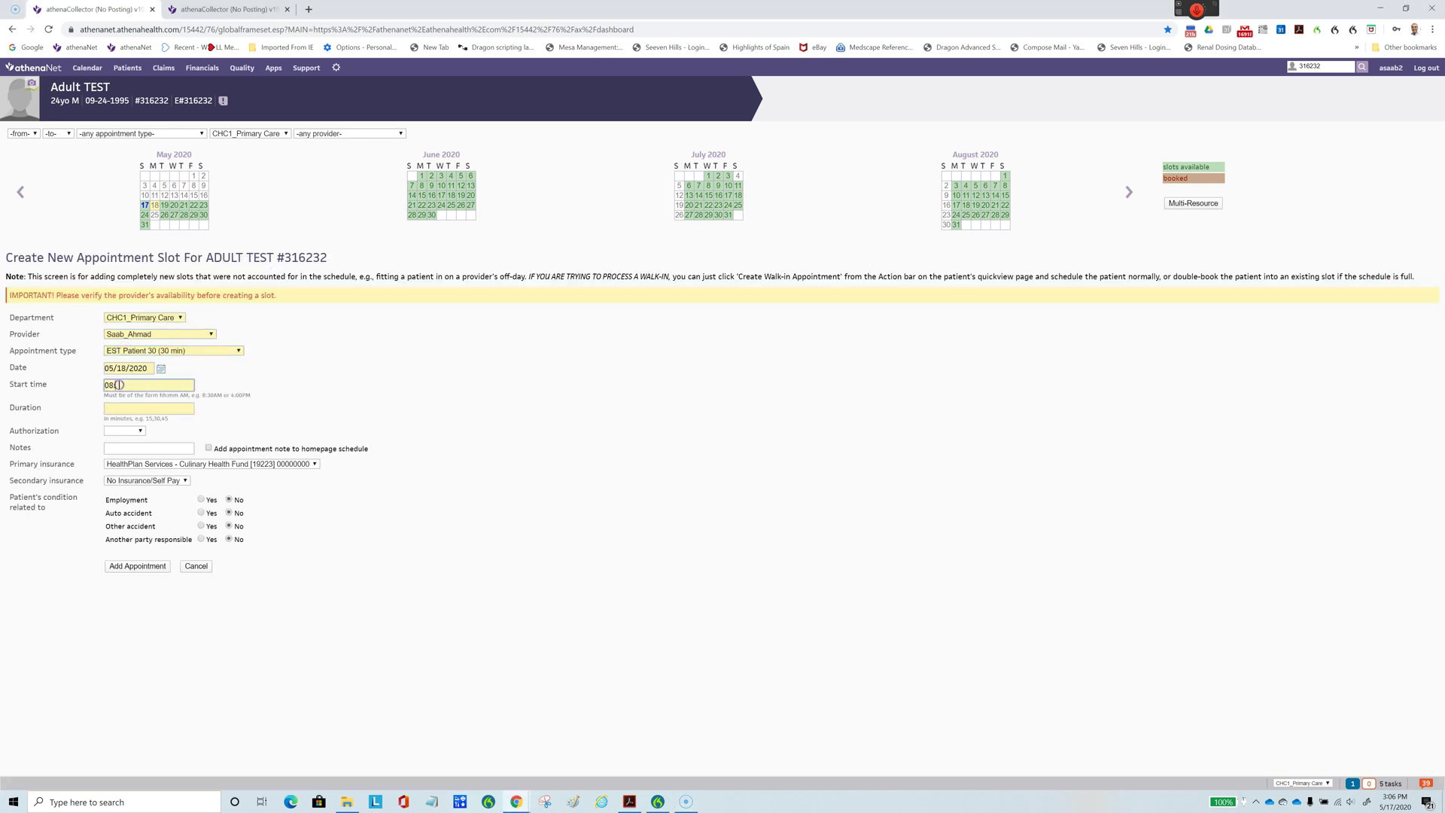
pyautogui.press('Tab')
pyautogui.write('30')
pyautogui.press('Tab')
pyautogui.press('Tab')
pyautogui.write('Phone visit to discuss results')
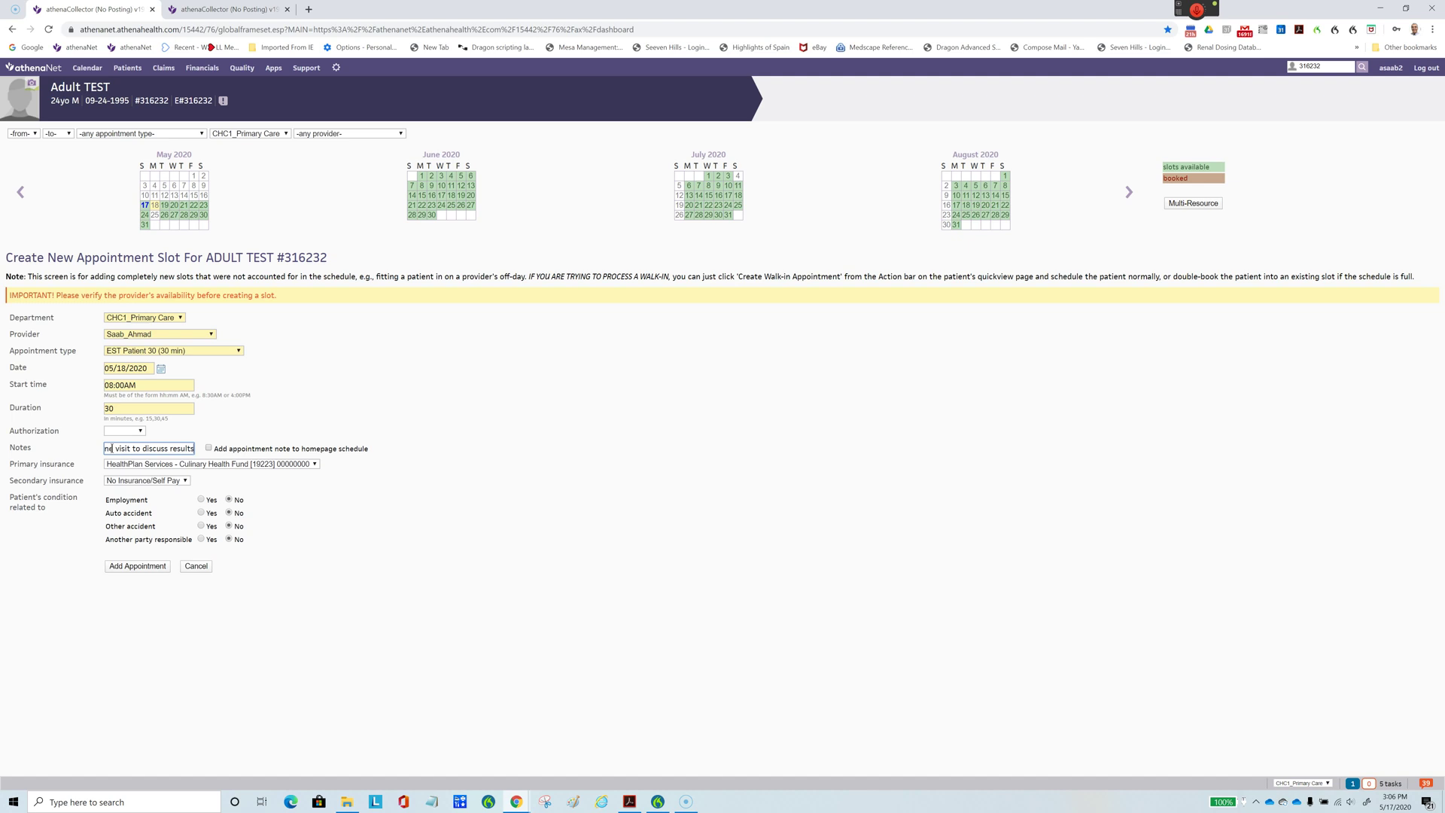
pyautogui.click(208, 447)
# - Add the 08:00 AM EST Patient 30 appointment for May 18, 2020
pyautogui.click(137, 567)
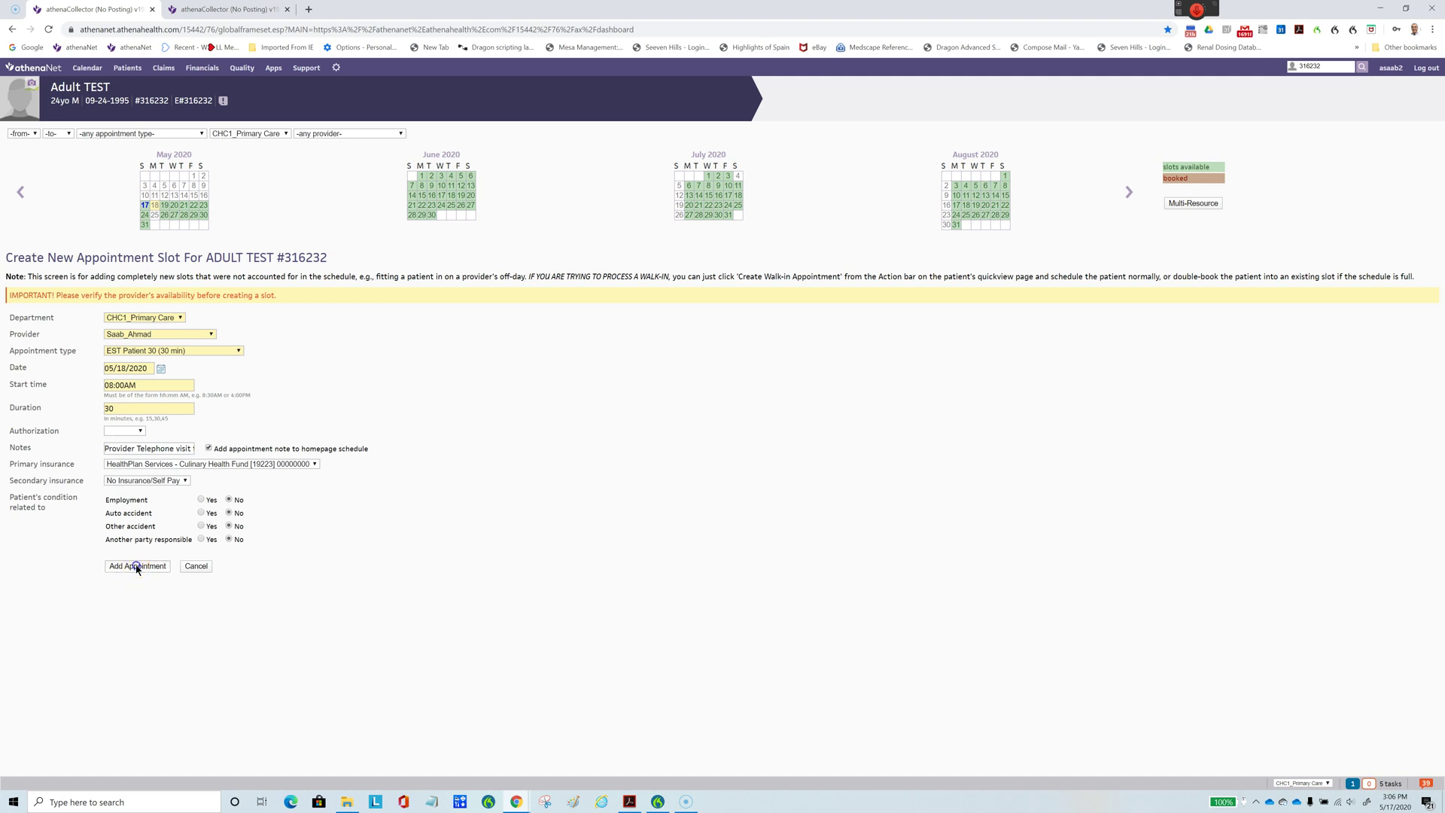